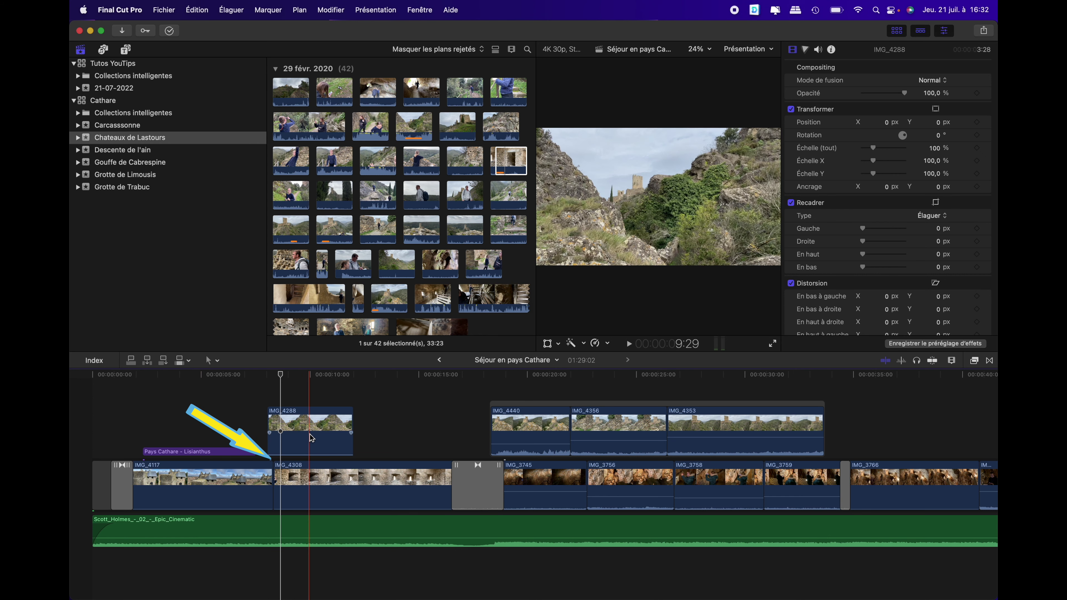
# Slide connected clip IMG_4288 earlier so it straddles the cut between IMG_4117 and IMG_4308.
pyautogui.moveTo(310, 437)
pyautogui.mouseDown()
pyautogui.moveTo(315, 402)
pyautogui.moveTo(360, 400)
pyautogui.mouseUp()
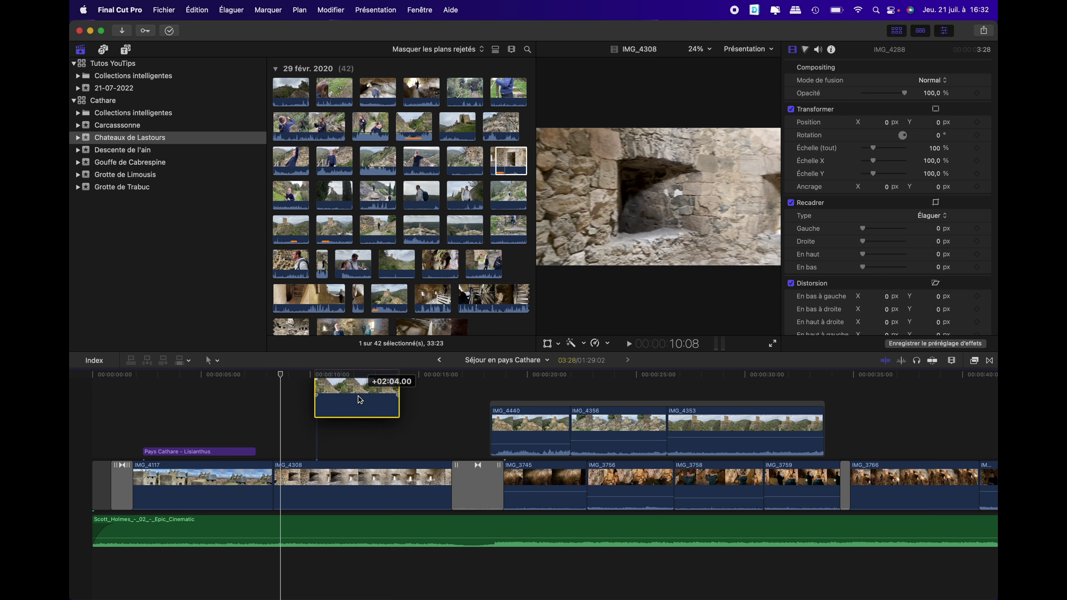
pyautogui.moveTo(360, 400)
pyautogui.mouseDown()
pyautogui.moveTo(308, 459)
pyautogui.moveTo(323, 404)
pyautogui.moveTo(306, 433)
pyautogui.mouseUp()
pyautogui.click(168, 530)
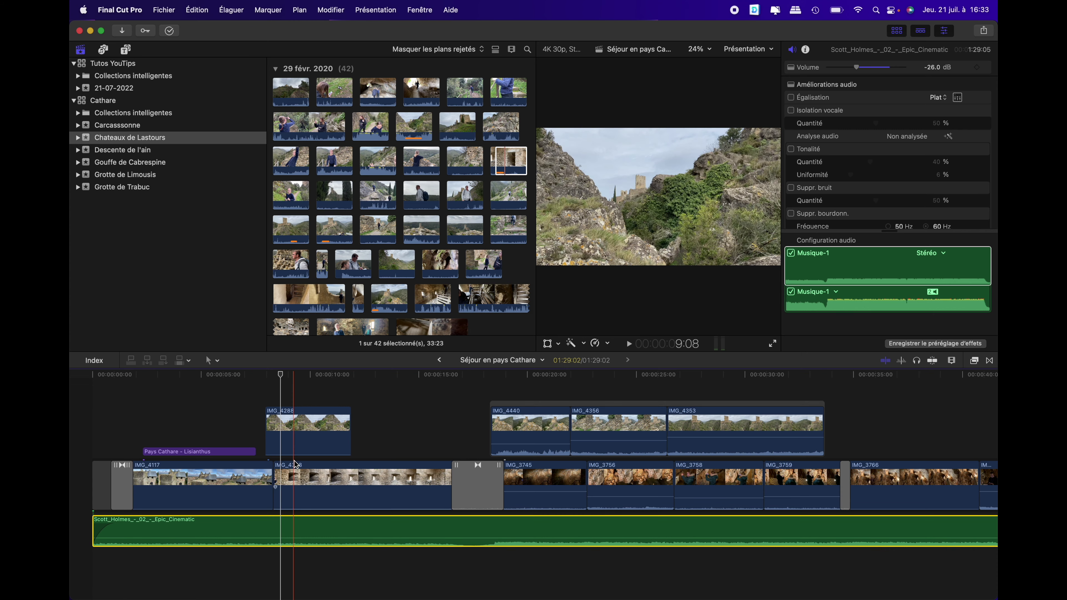
pyautogui.click(407, 484)
pyautogui.press('space')
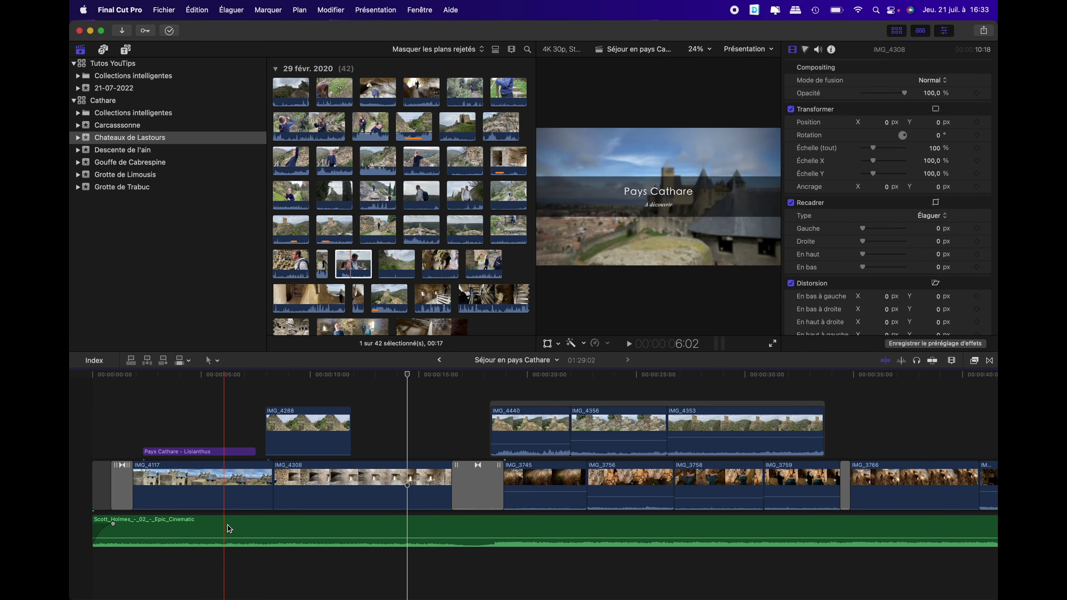
pyautogui.click(161, 479)
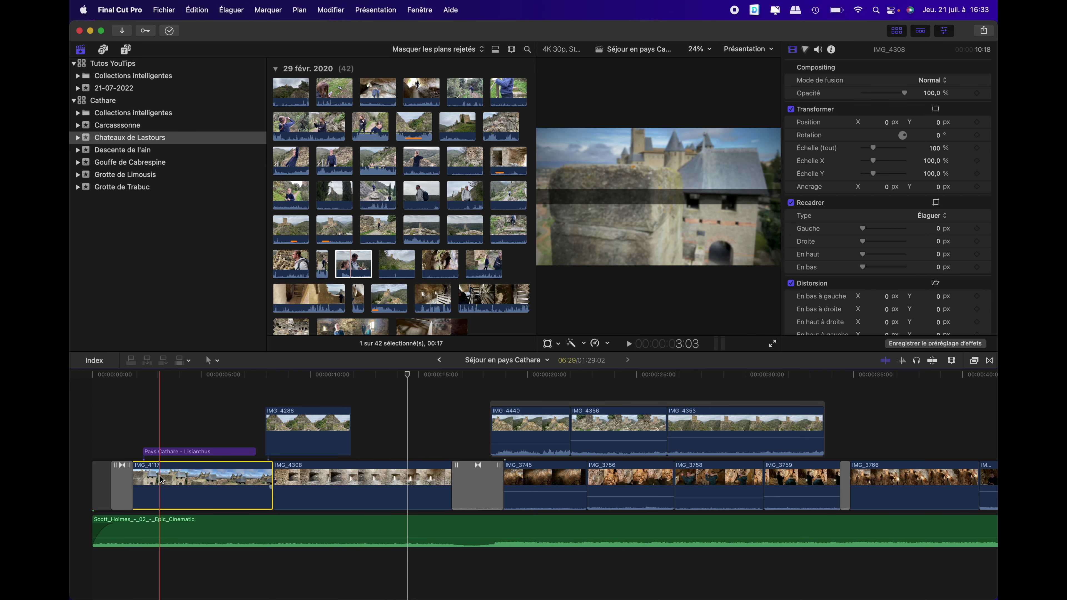
pyautogui.moveTo(397, 443)
pyautogui.mouseDown()
pyautogui.moveTo(164, 498)
pyautogui.moveTo(243, 463)
pyautogui.mouseUp()
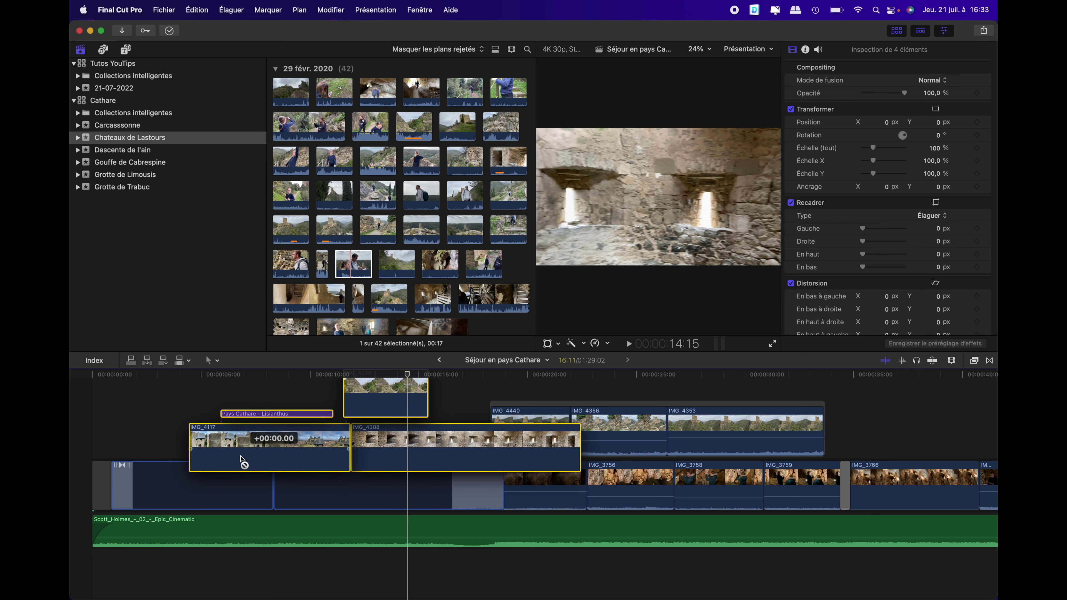
pyautogui.moveTo(243, 463); pyautogui.dragTo(241, 464)
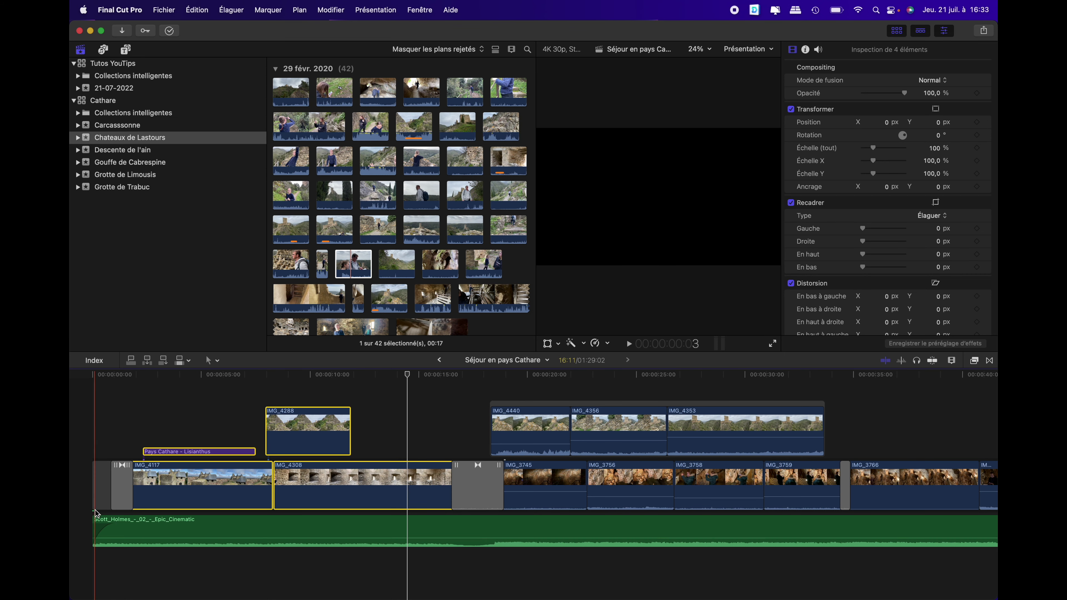
pyautogui.click(99, 498)
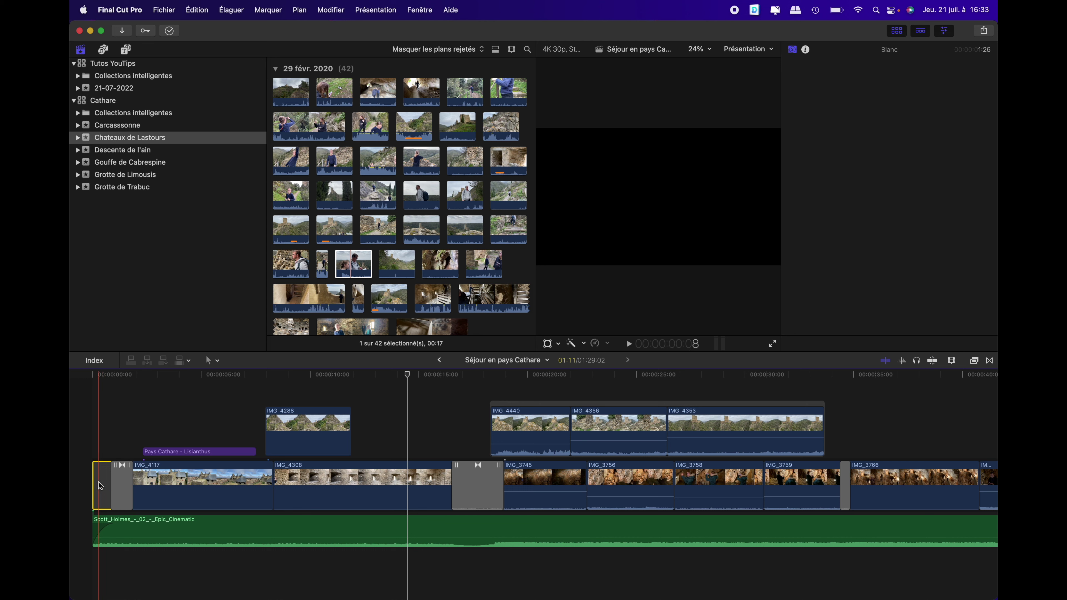
pyautogui.moveTo(102, 489); pyautogui.dragTo(113, 459)
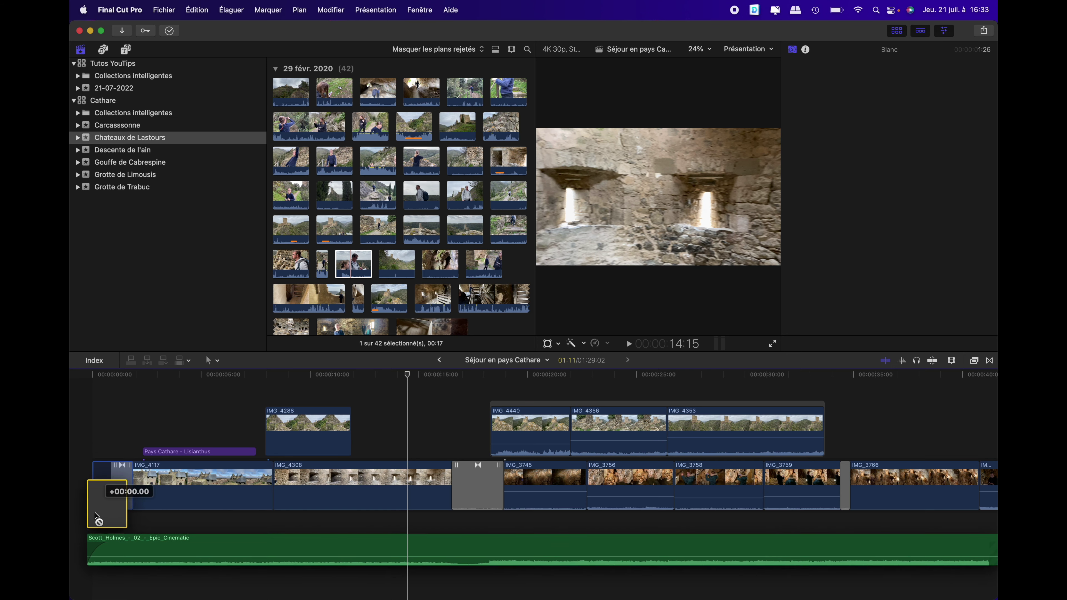
pyautogui.moveTo(113, 459); pyautogui.dragTo(105, 496)
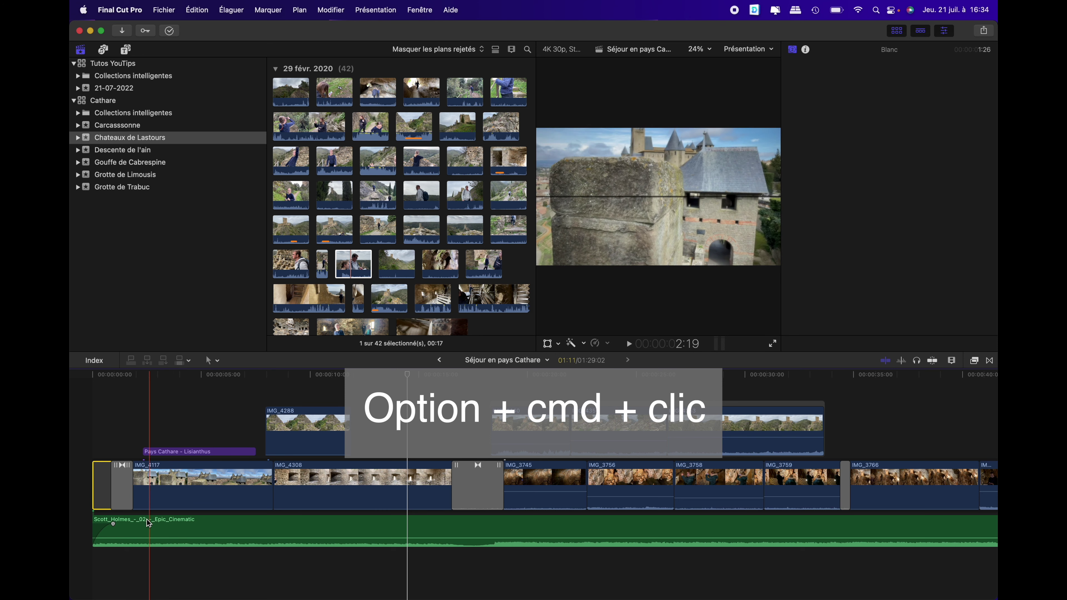
# Select the Scott_Holmes Epic Cinematic music and drag its connection point lower along the storyline.
pyautogui.keyDown('alt'); pyautogui.keyDown('super'); pyautogui.click(216, 521); pyautogui.keyUp('super'); pyautogui.keyUp('alt')
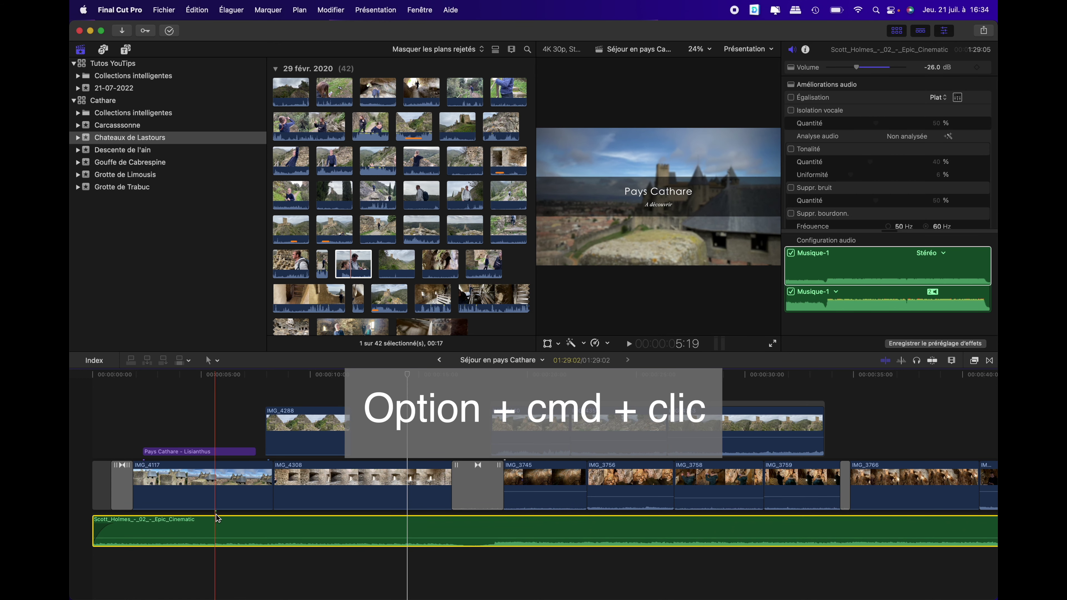
pyautogui.moveTo(234, 524); pyautogui.dragTo(234, 561)
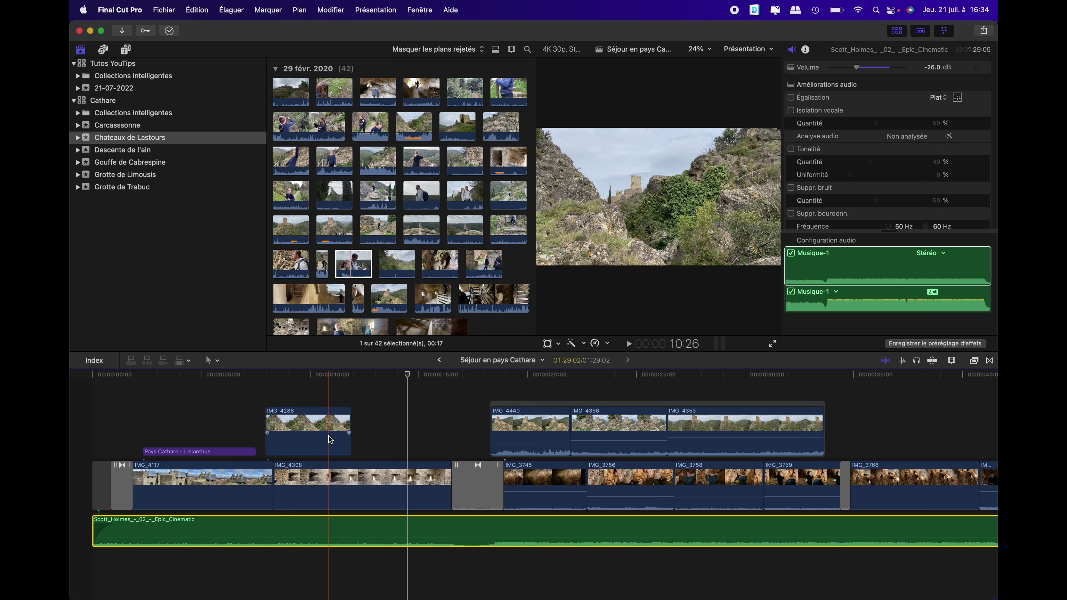
pyautogui.click(307, 438)
pyautogui.moveTo(299, 448)
pyautogui.mouseDown()
pyautogui.moveTo(299, 397)
pyautogui.moveTo(299, 437)
pyautogui.mouseUp()
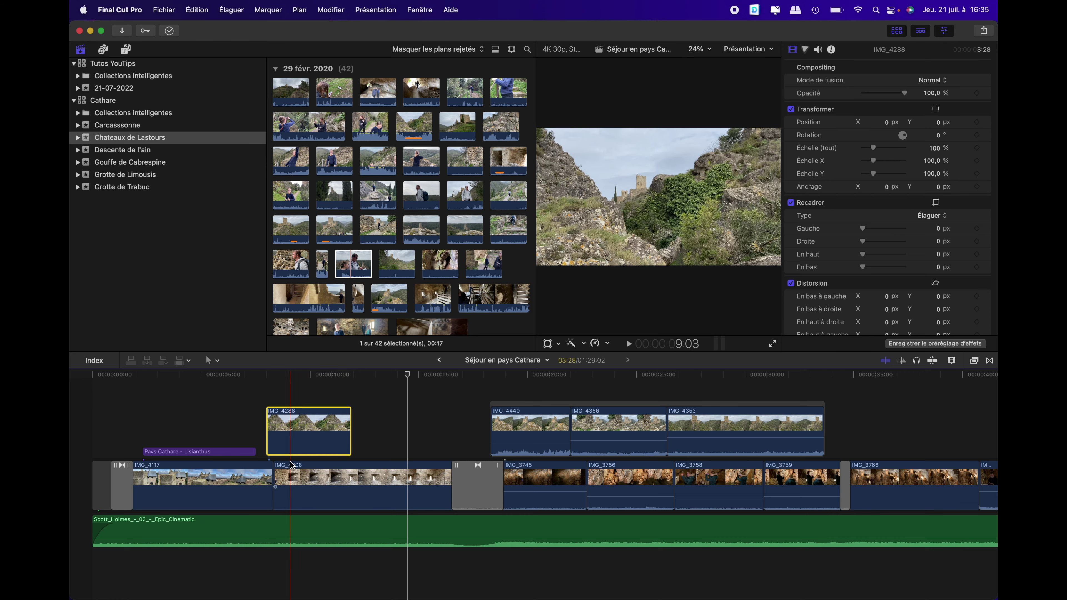
pyautogui.click(305, 484)
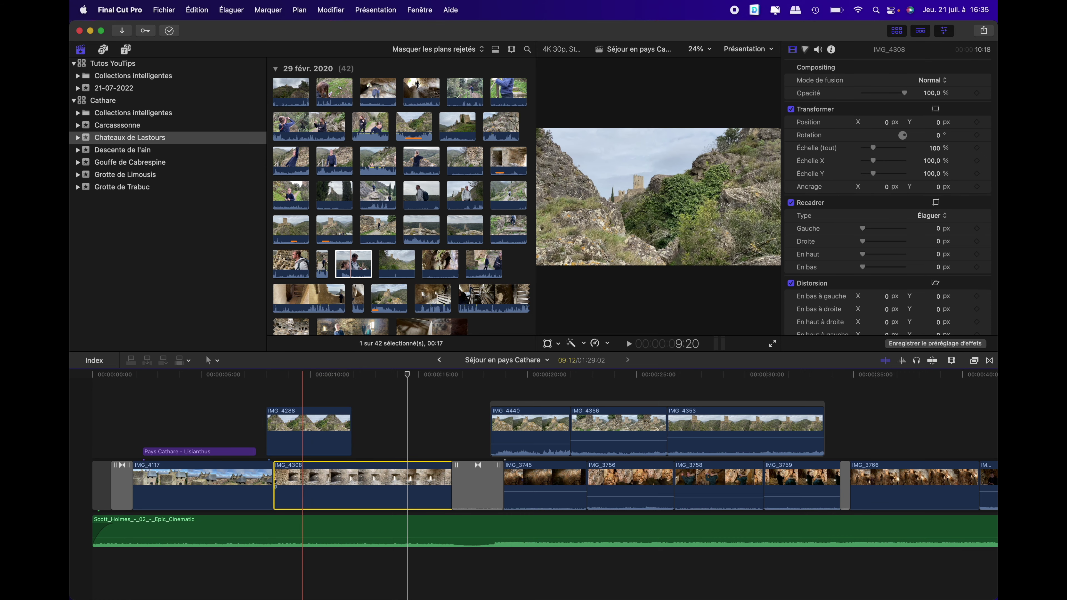
pyautogui.click(290, 447)
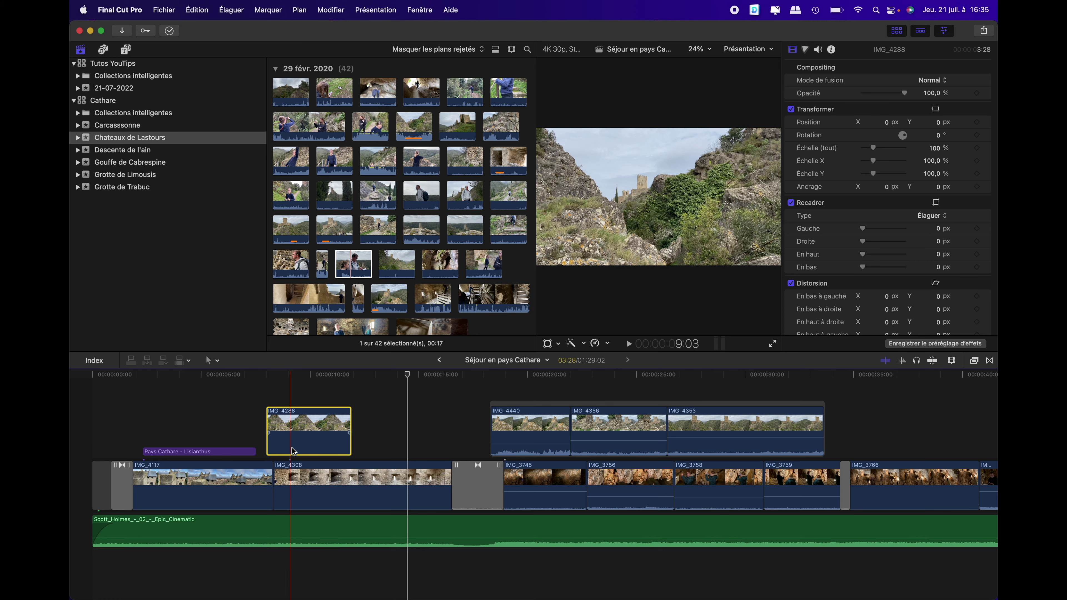
pyautogui.moveTo(316, 438); pyautogui.dragTo(315, 399)
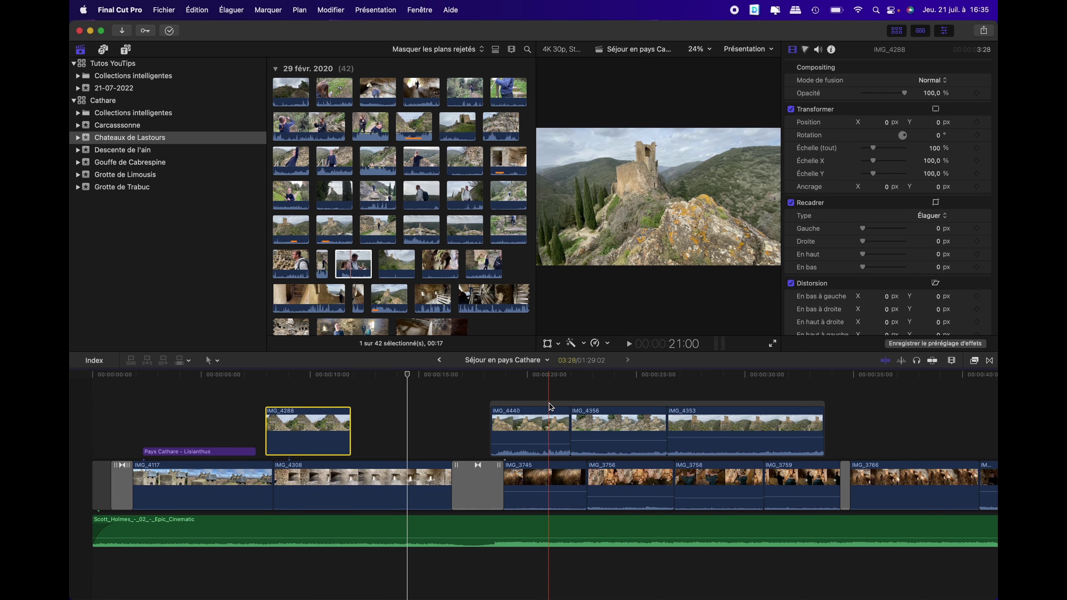
pyautogui.click(524, 406)
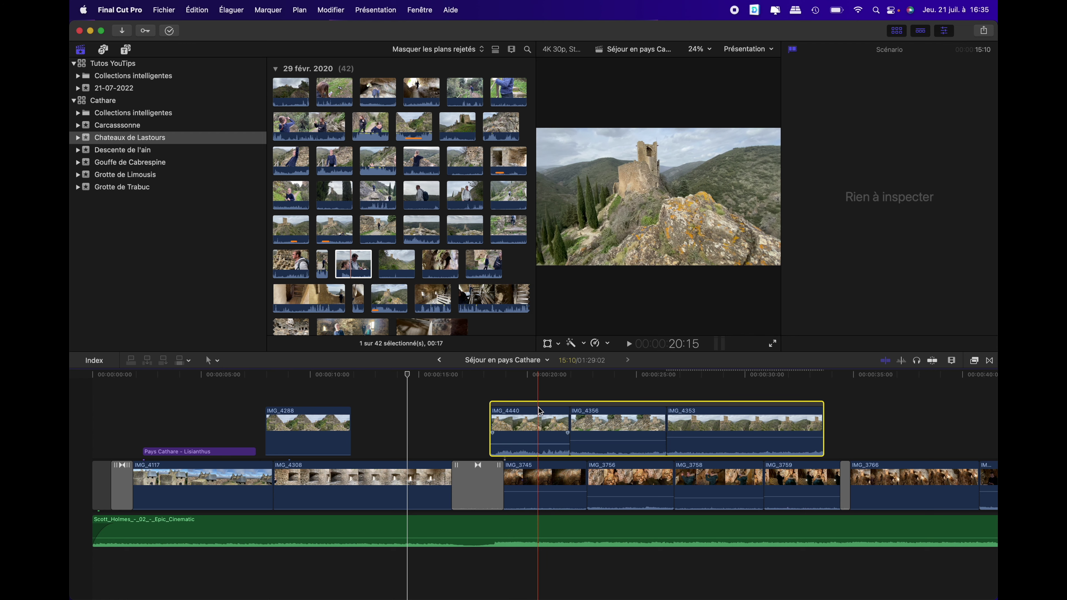
# Nudge the IMG_4440–IMG_4353 connected storyline slightly left, then select IMG_4353.
pyautogui.moveTo(538, 407)
pyautogui.mouseDown()
pyautogui.moveTo(539, 371)
pyautogui.moveTo(529, 409)
pyautogui.mouseUp()
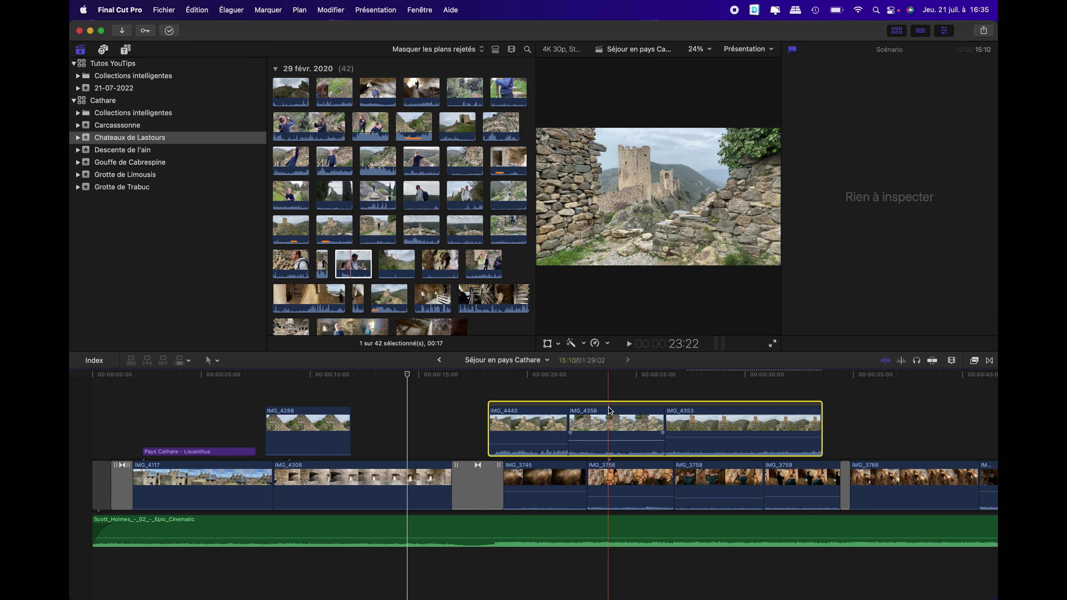
pyautogui.click(700, 406)
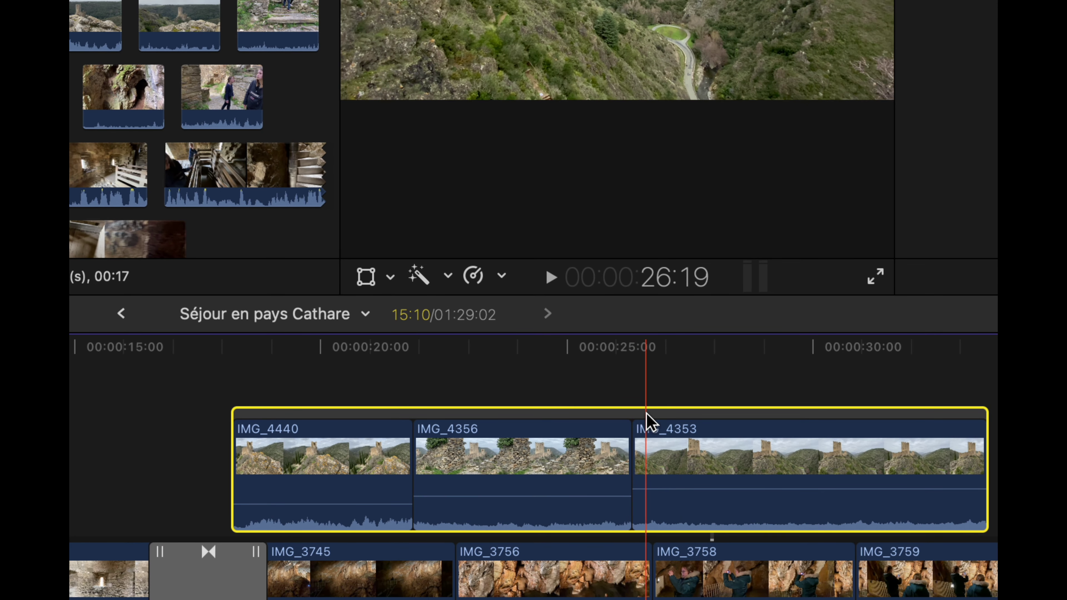
pyautogui.moveTo(705, 488)
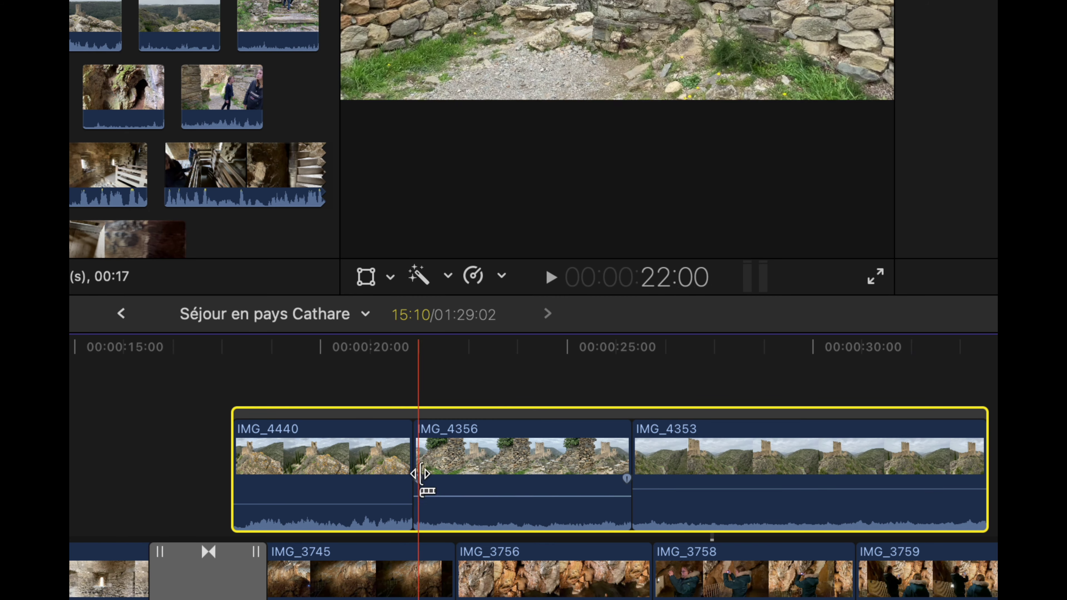